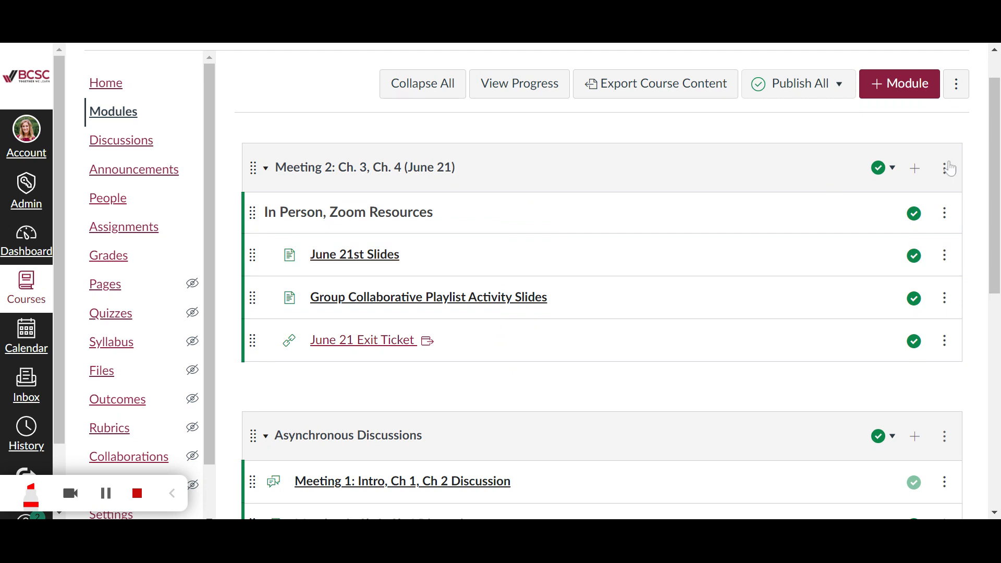
- Duplicate the June 21st Slides page in the Meeting 2: Ch. 3, Ch. 4 (June 21) module
left_click(948, 172)
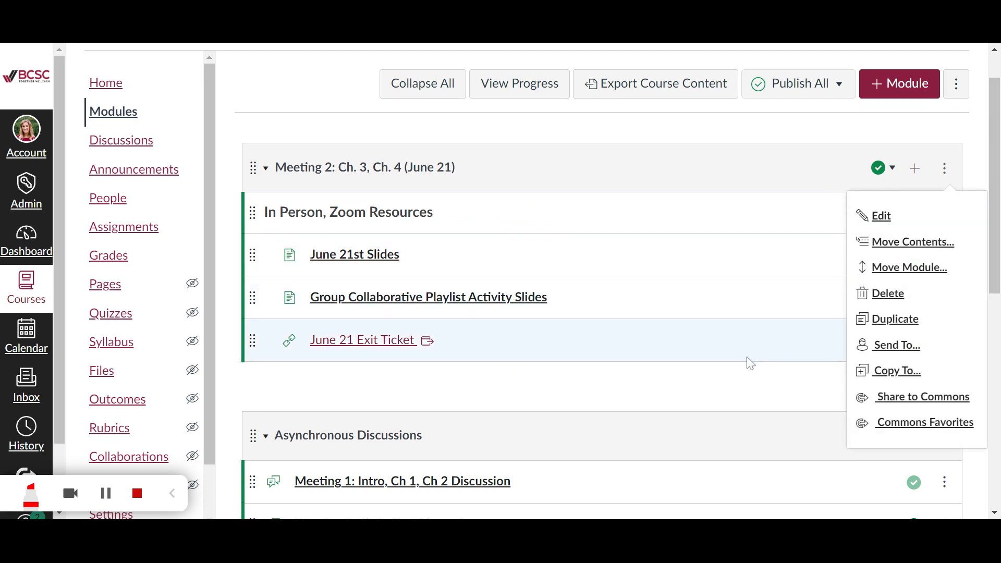
left_click(720, 404)
left_click(945, 256)
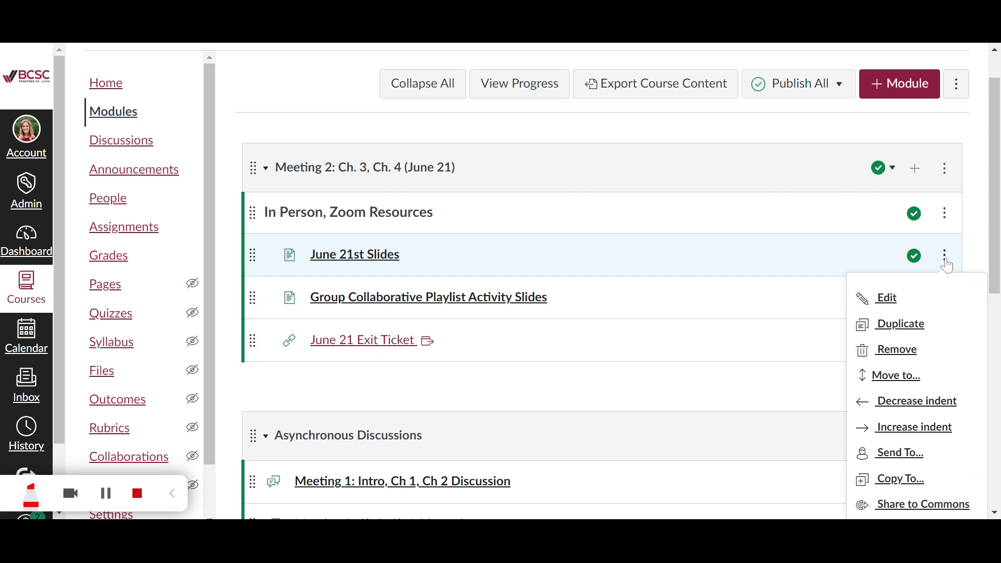
left_click(918, 326)
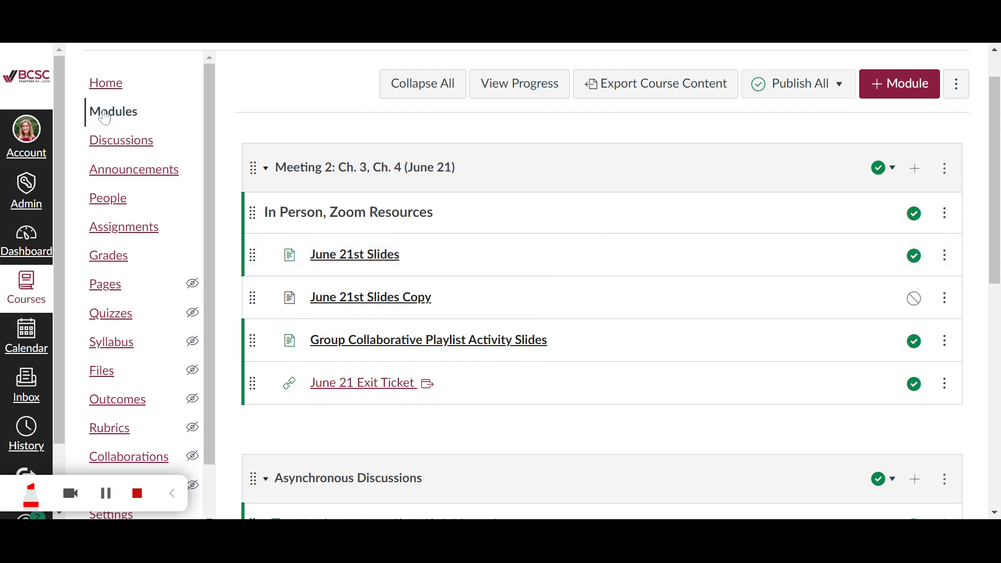
- Remove the June 21st Slides Copy page from the Meeting 2 module and confirm the removal
left_click(945, 298)
left_click(908, 402)
left_click(577, 112)
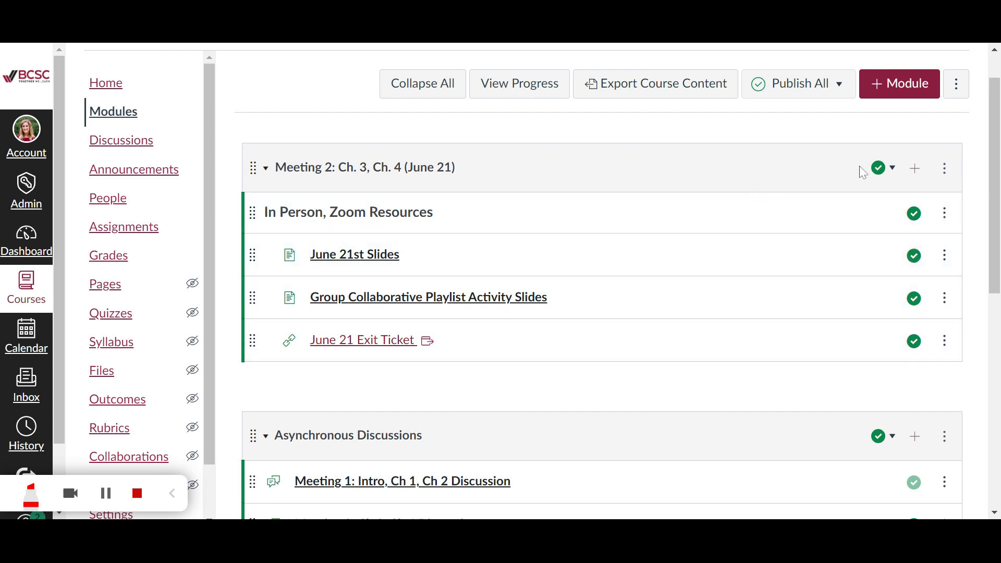
- Open the Share to Commons form for the Meeting 2 module and examine its sharing, license and metadata fields
left_click(945, 170)
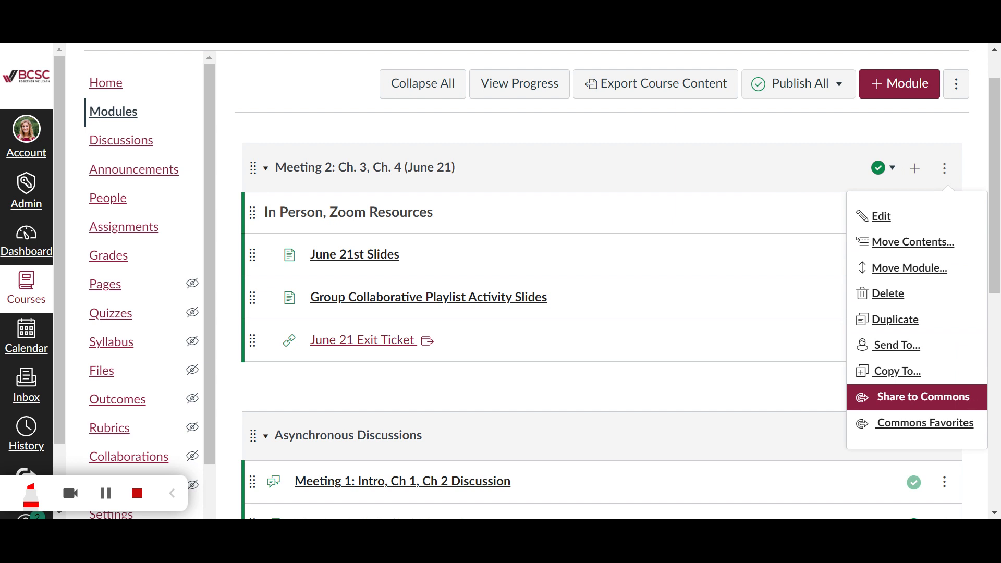
left_click(971, 399)
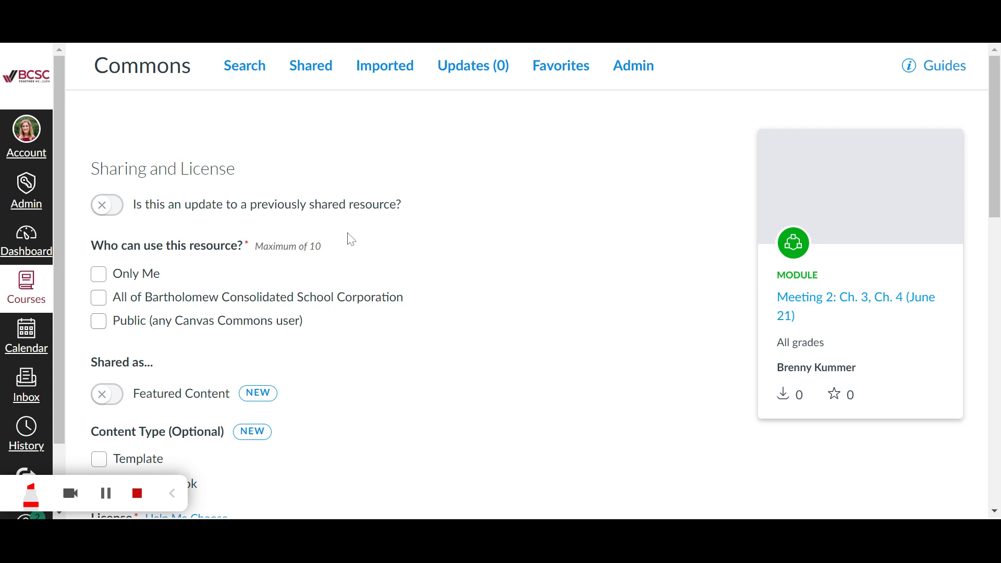
scroll(346, 237, "down", 5)
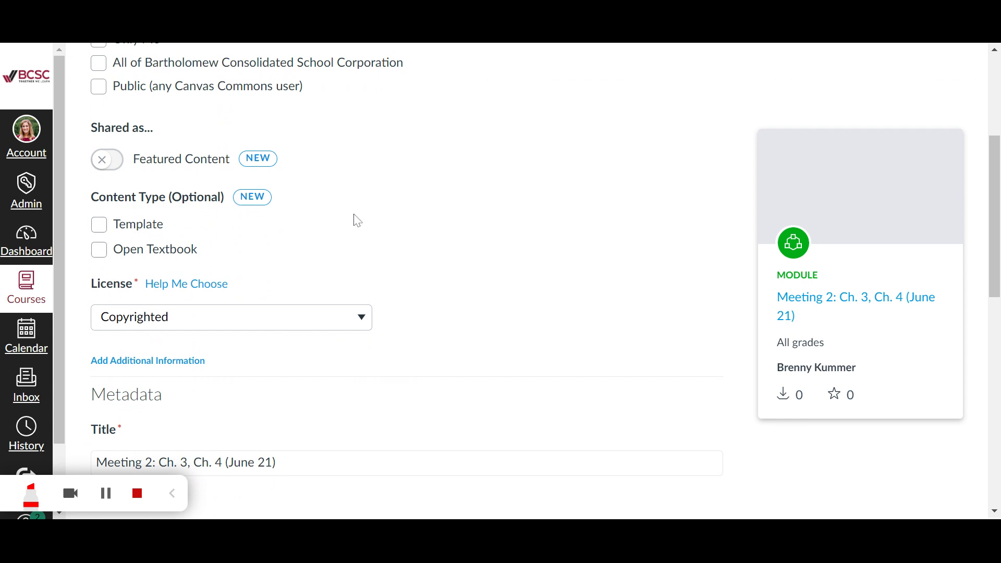
scroll(357, 217, "down", 4)
scroll(235, 138, "up", 1)
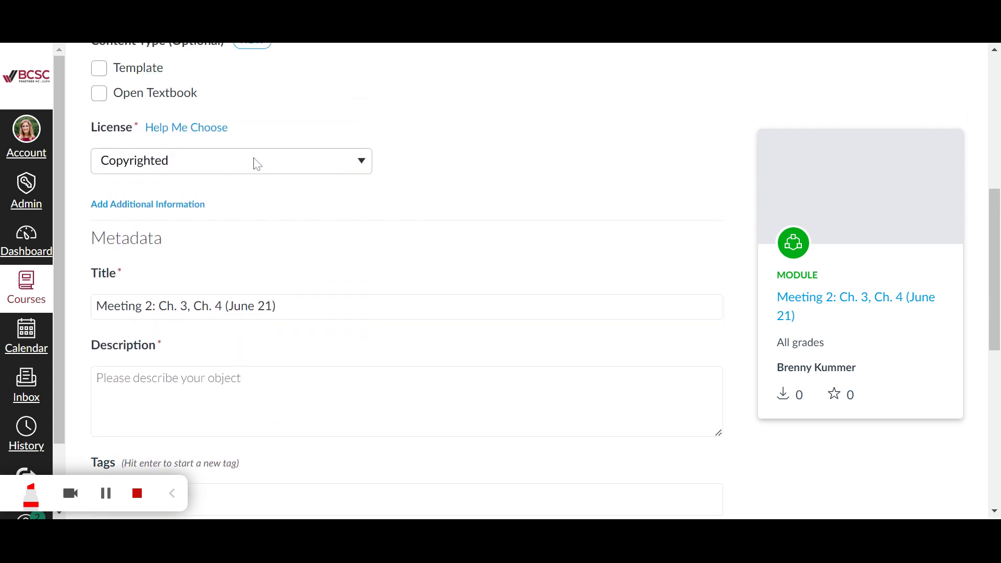
scroll(326, 168, "down", 1)
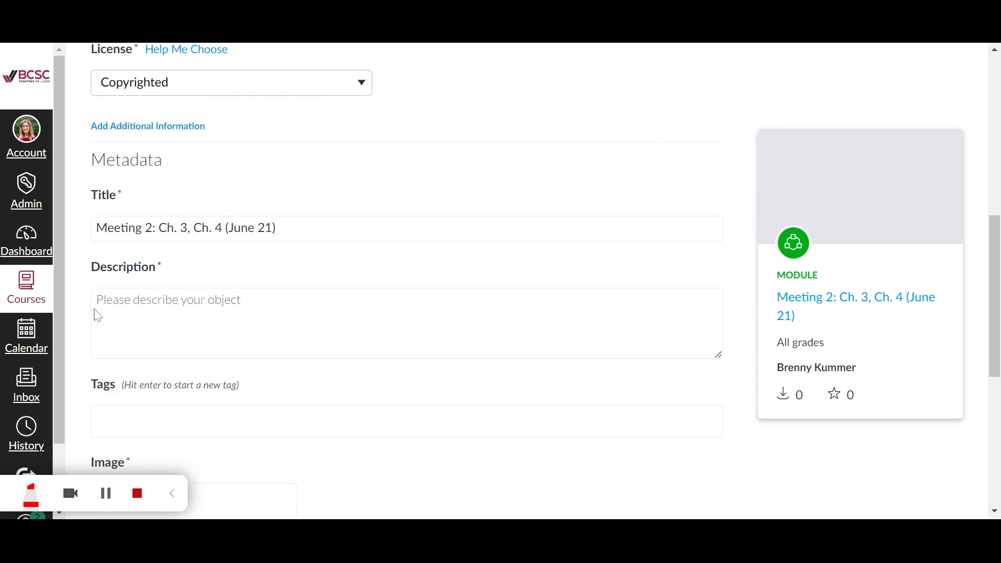
scroll(204, 290, "down", 2)
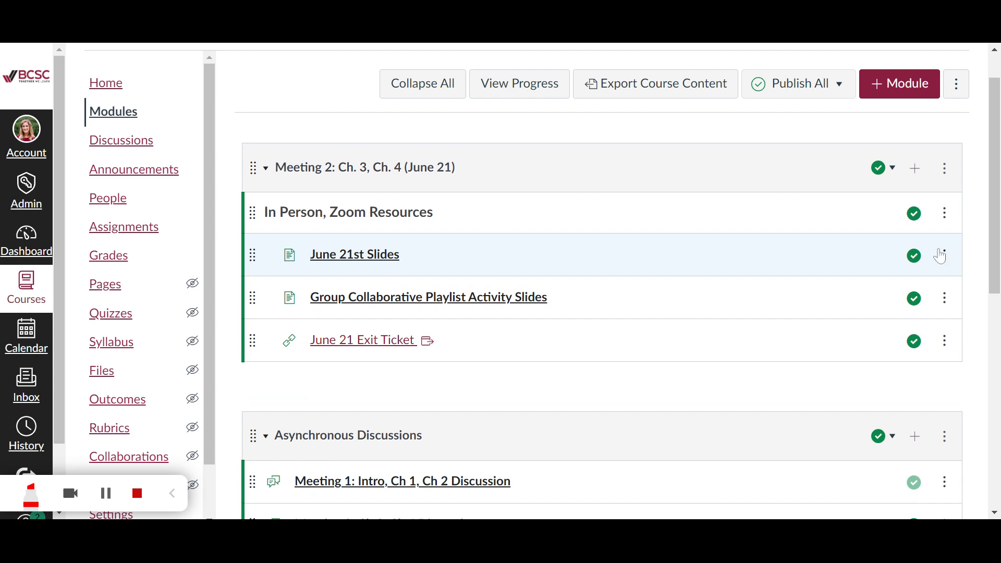
- Prepare to send the Meeting 2 module to a colleague by choosing the recipient's name, and close the dialog without sending
left_click(946, 171)
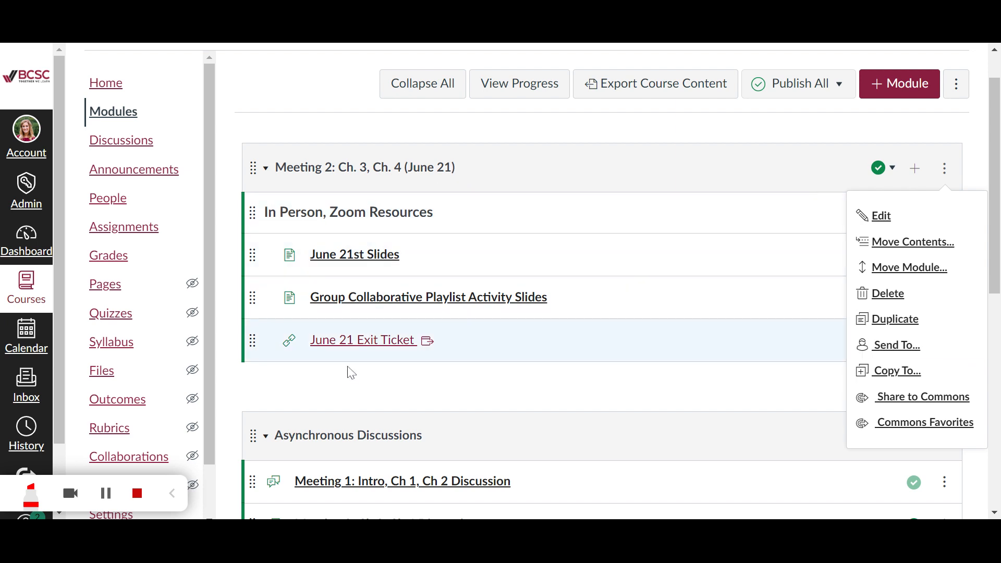
left_click(450, 385)
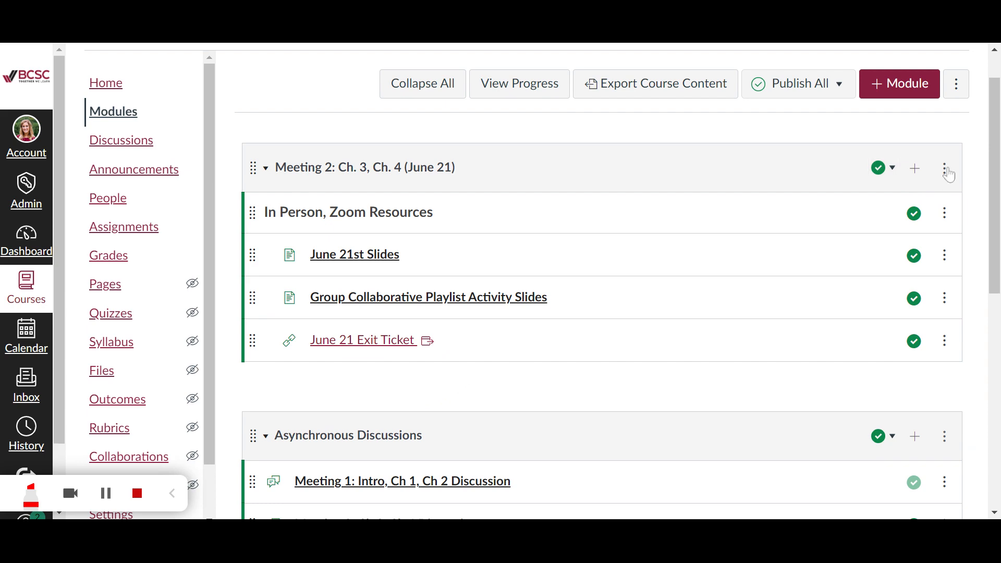
left_click(948, 173)
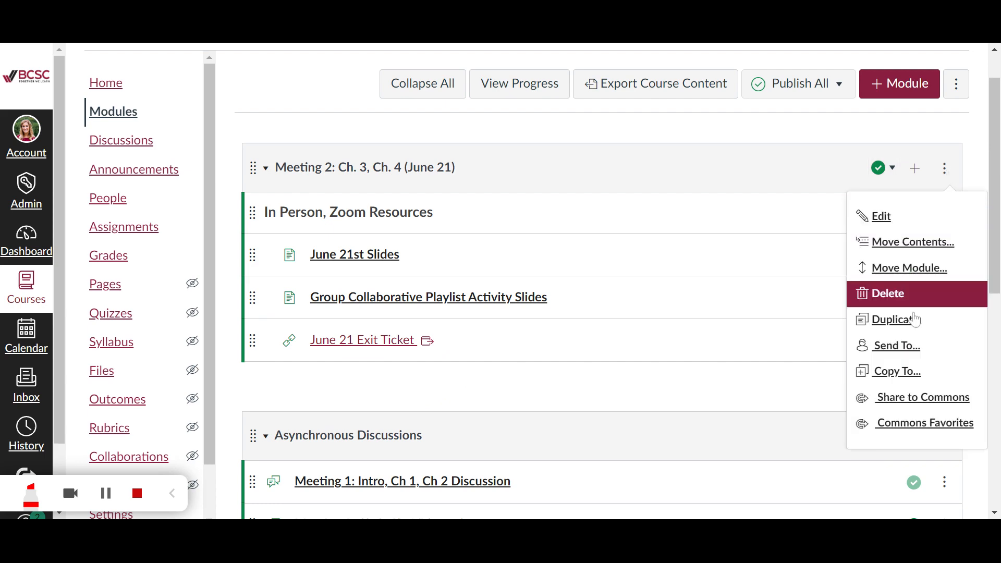
left_click(910, 346)
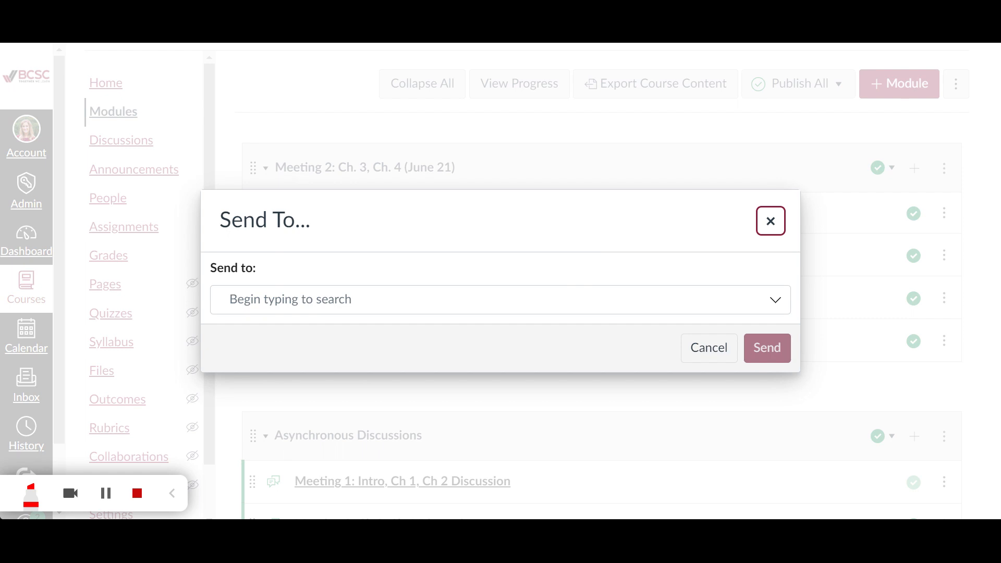
key("Tab")
type("nick wi")
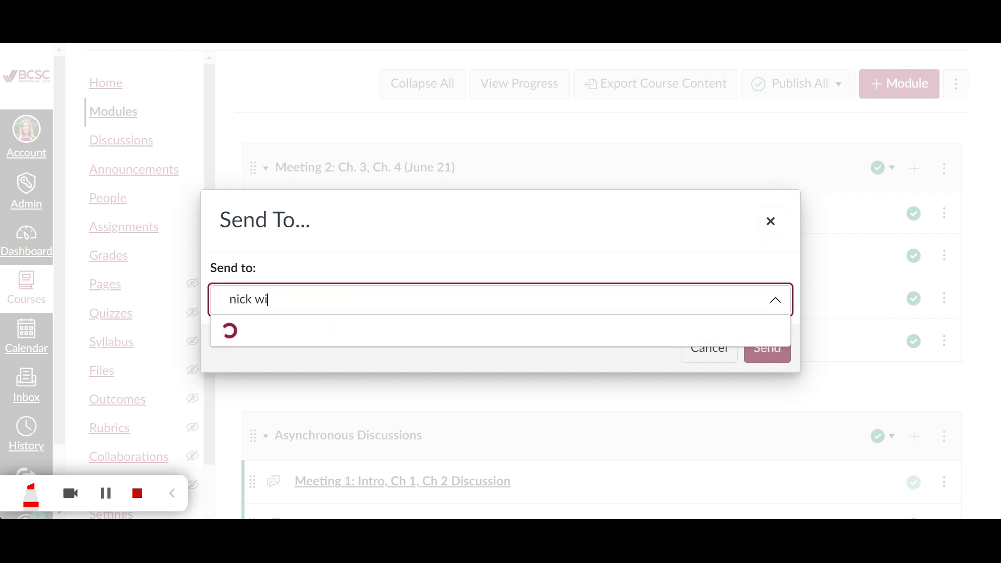
left_click(319, 342)
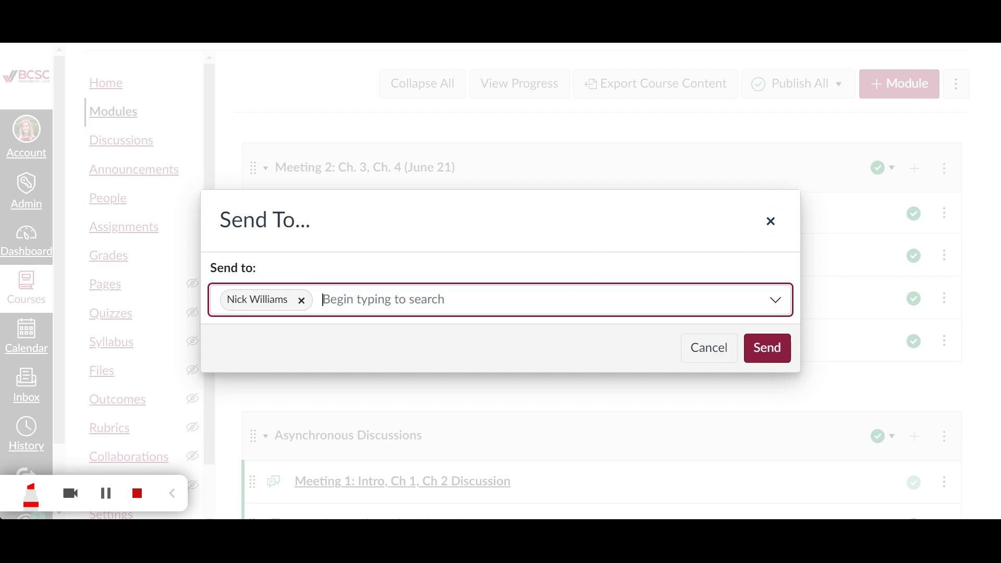
left_click(771, 221)
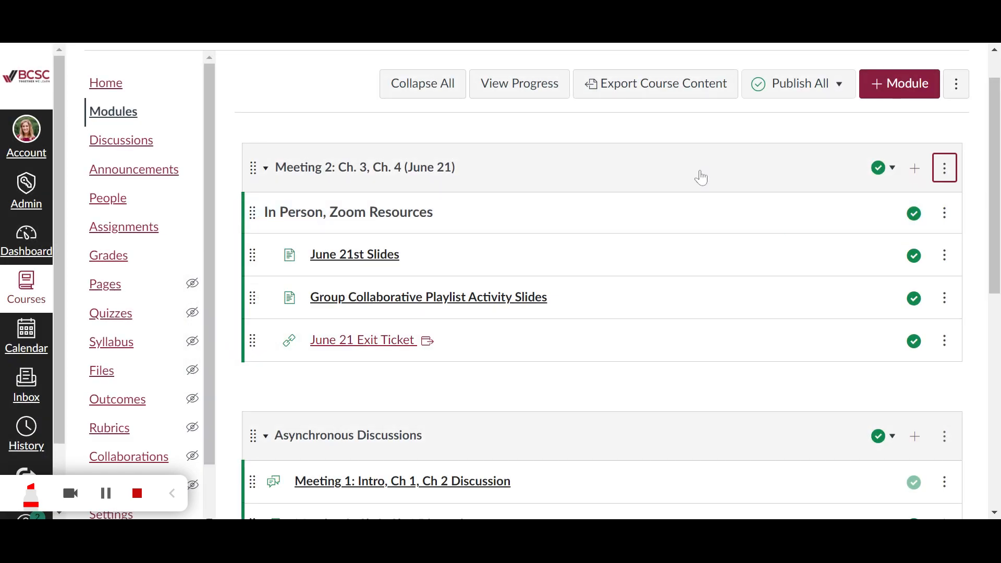
- Open the account's Shared Content page and view the actions available for the received Student Tech module
left_click(30, 143)
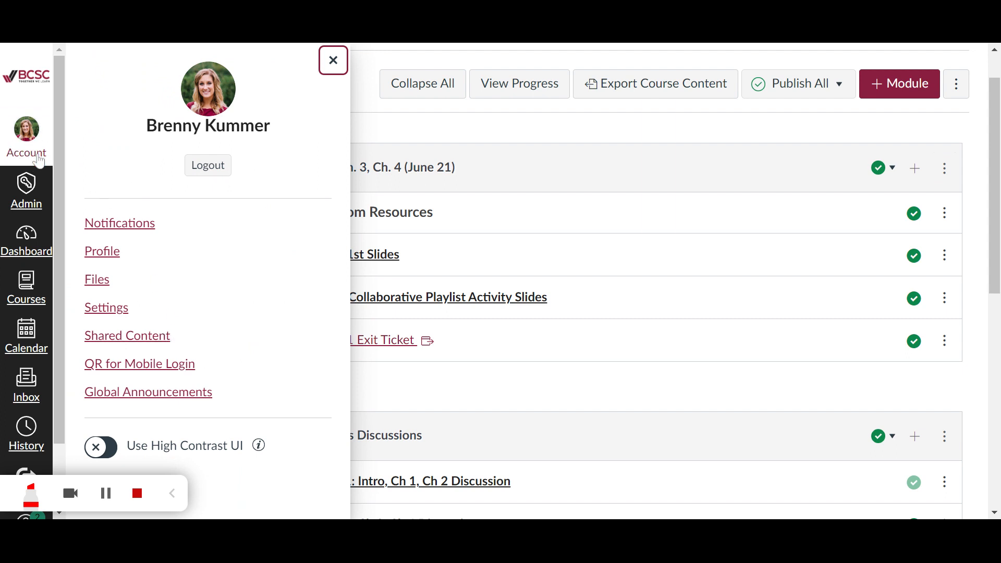
left_click(145, 344)
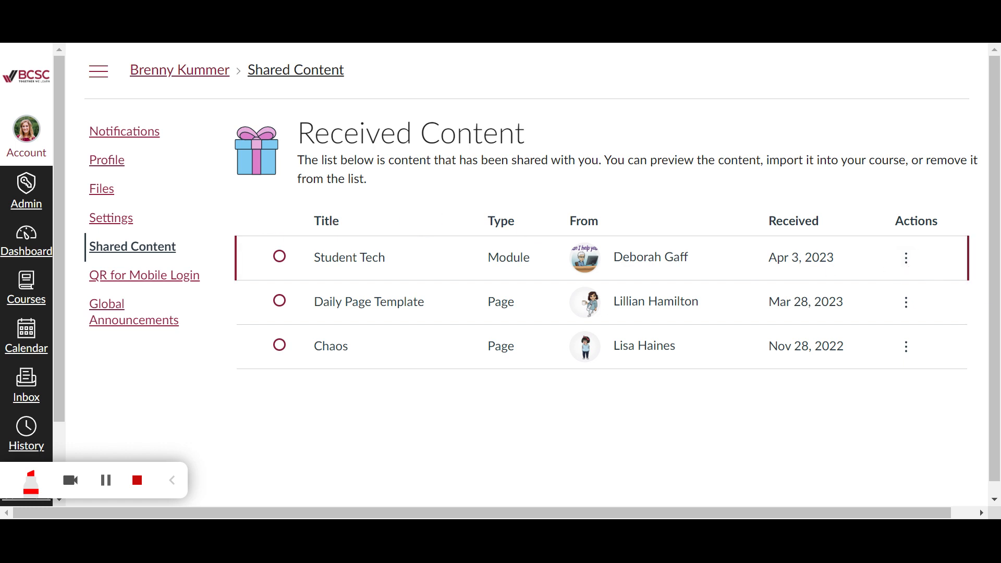
left_click(910, 259)
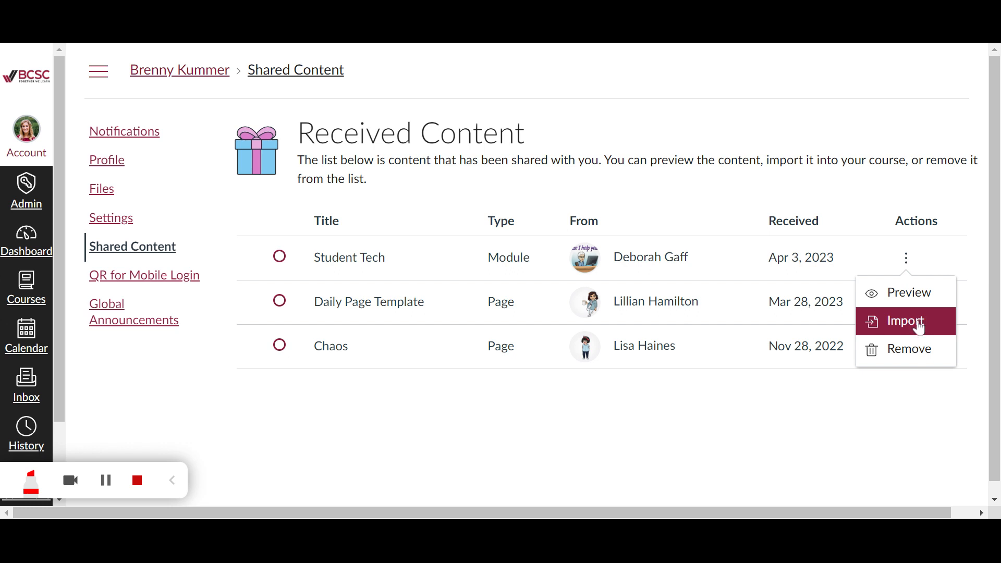
left_click(792, 448)
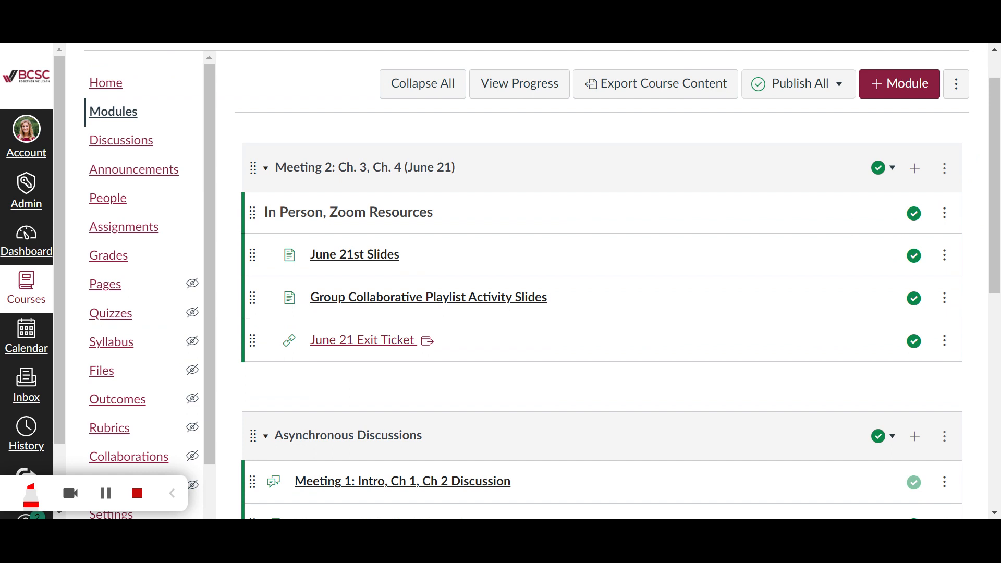
- Choose Sample World History Training Course as the copy destination for the Meeting 2 module, and close the pane without copying
left_click(945, 169)
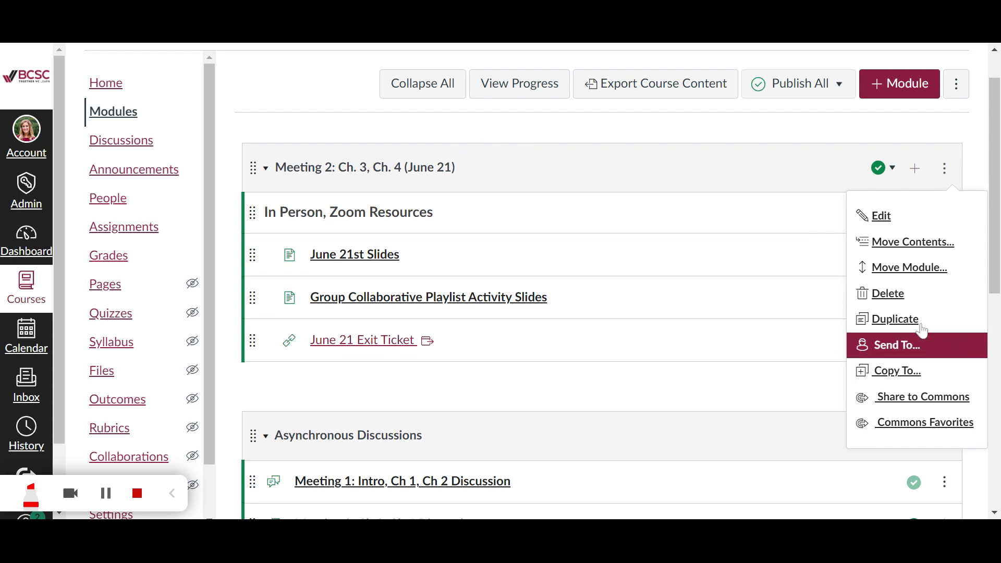
left_click(428, 379)
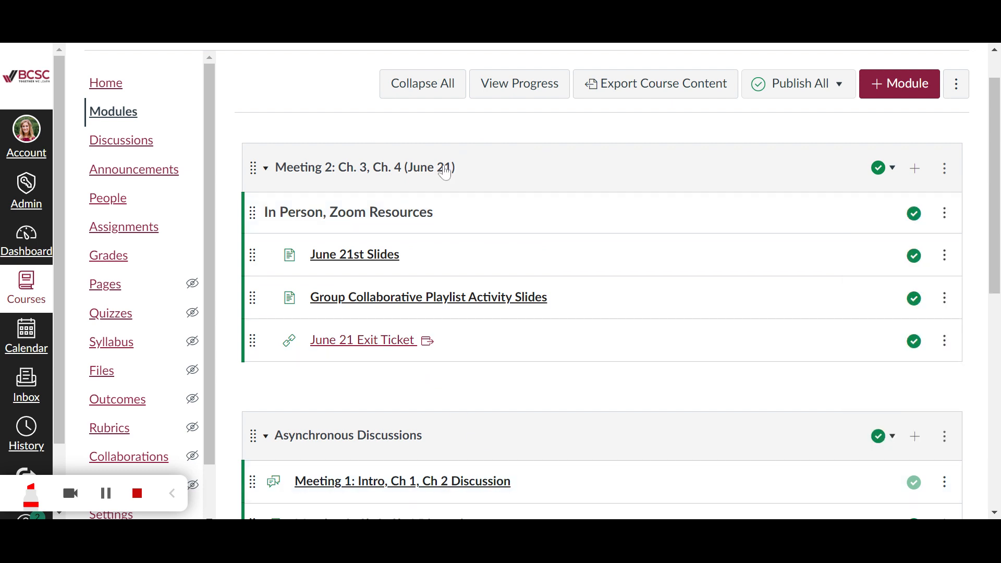
left_click(945, 170)
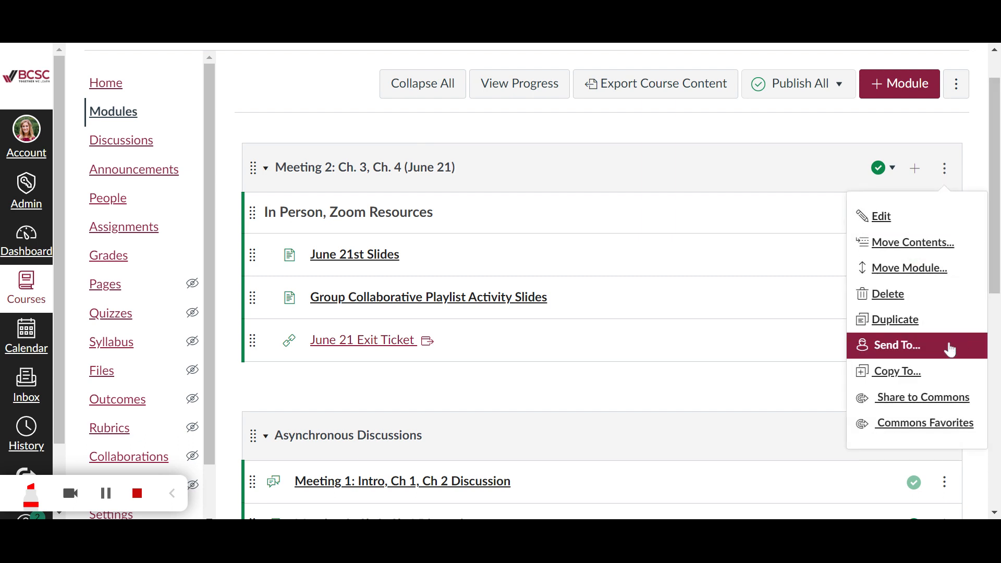
left_click(934, 372)
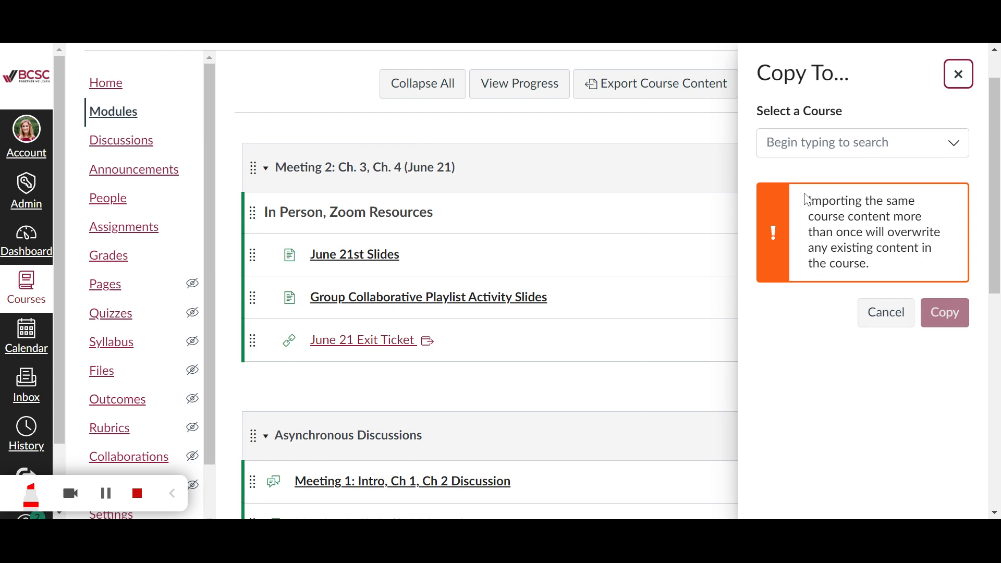
left_click(887, 143)
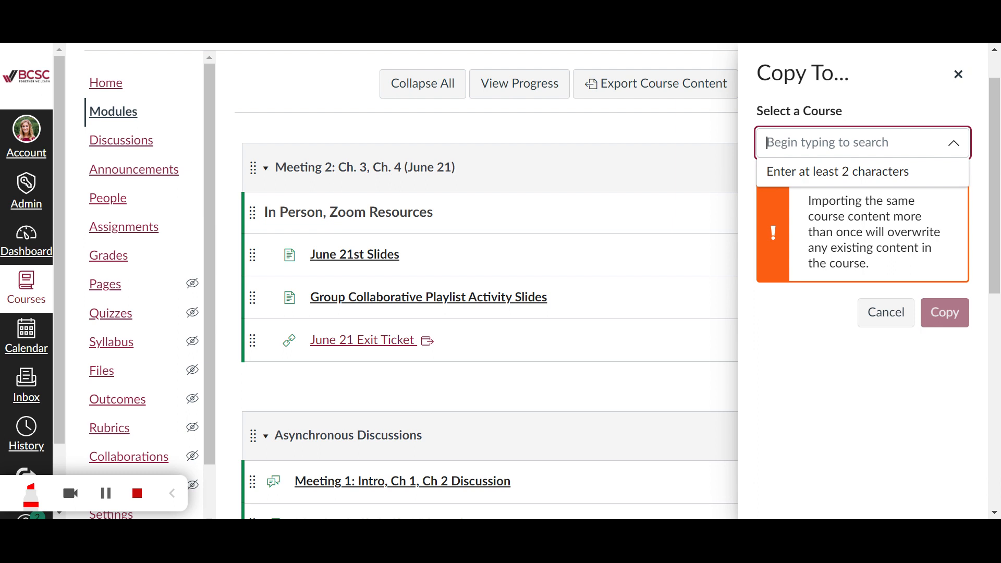
type("world history")
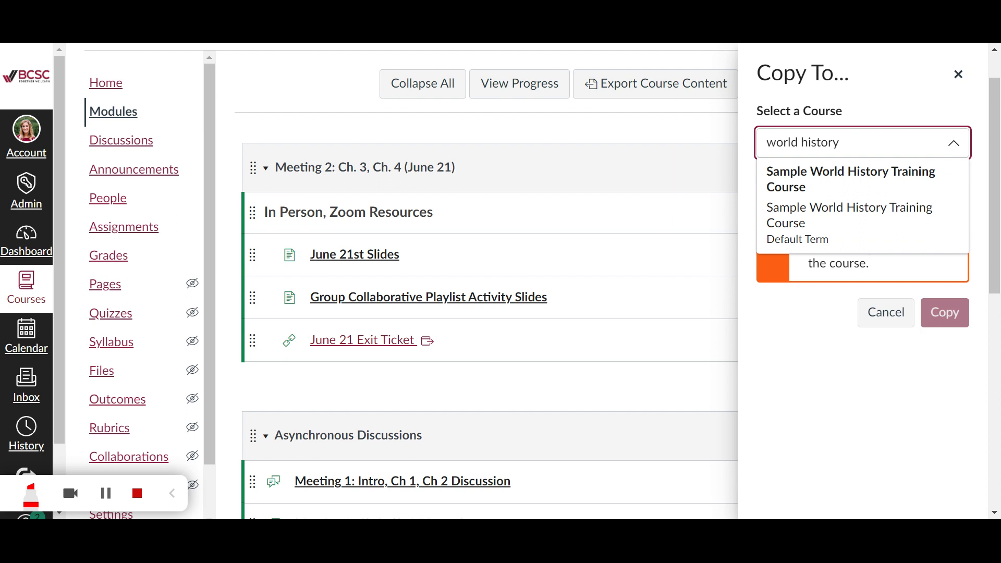
left_click(832, 192)
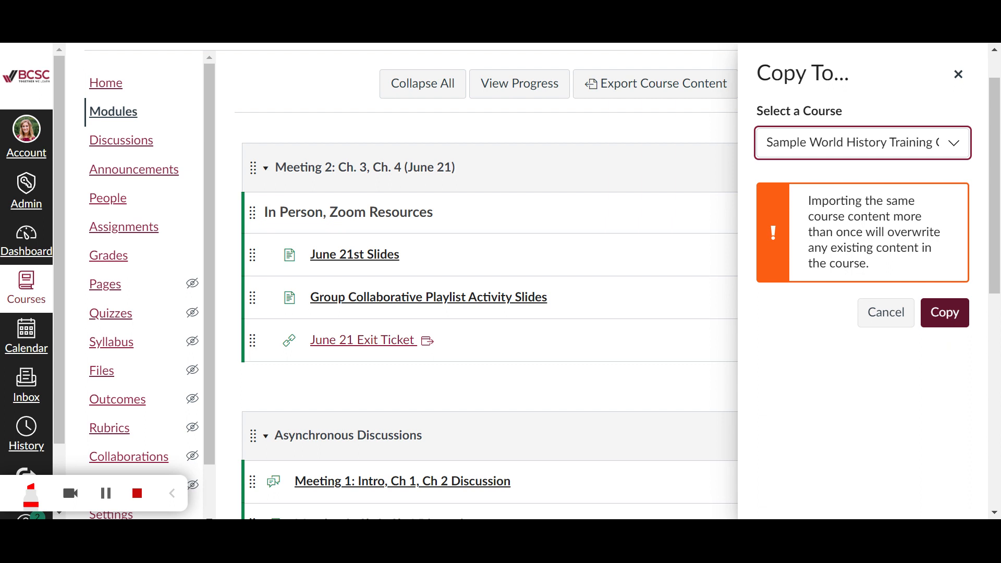
left_click(958, 75)
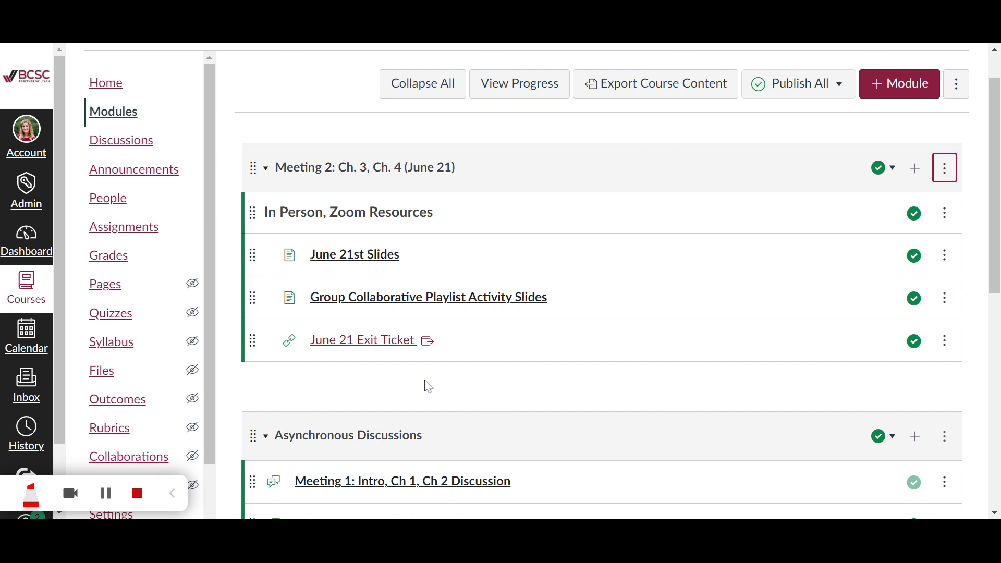
left_click(140, 495)
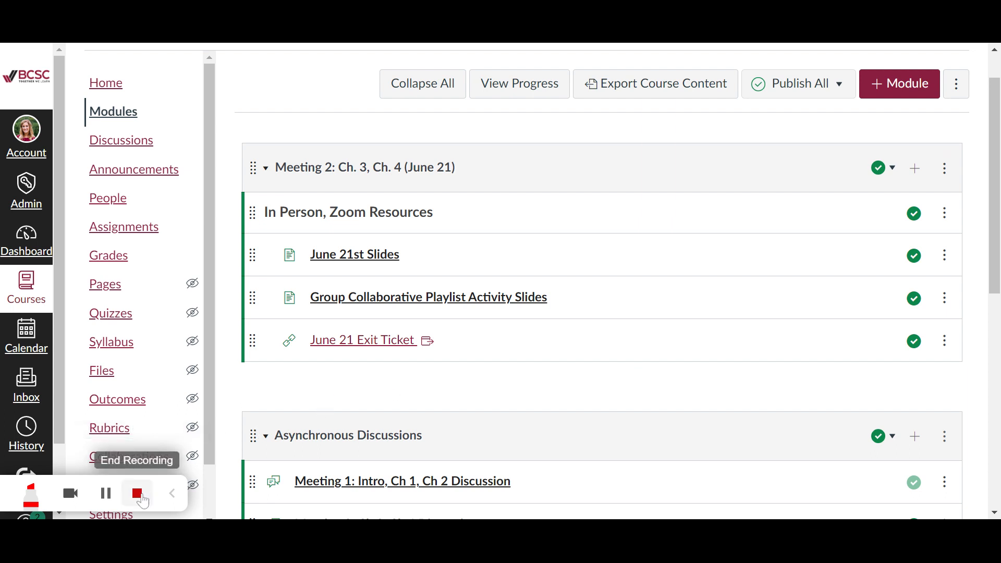